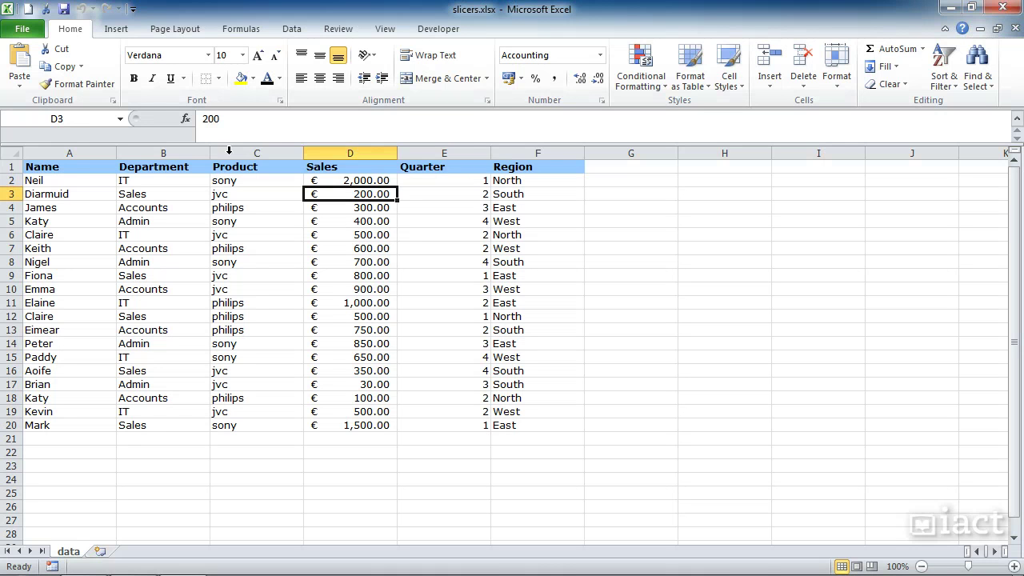
Create a PivotTable from data range A1:F20 on a new worksheet, with Name as row labels and Sales as summed values
left_click(73, 167)
left_click_drag(74, 167, 507, 424)
left_click(116, 29)
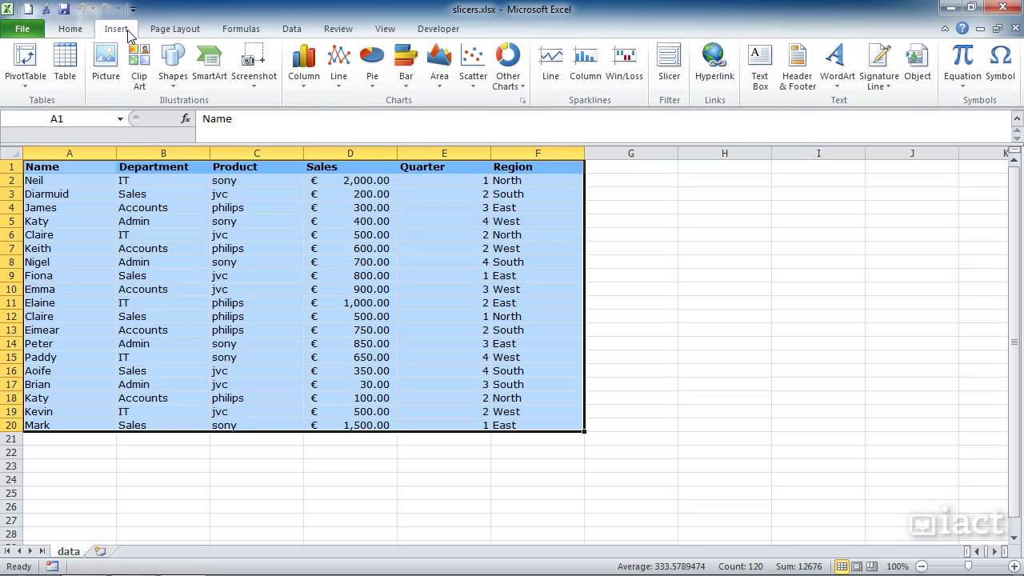
left_click(26, 86)
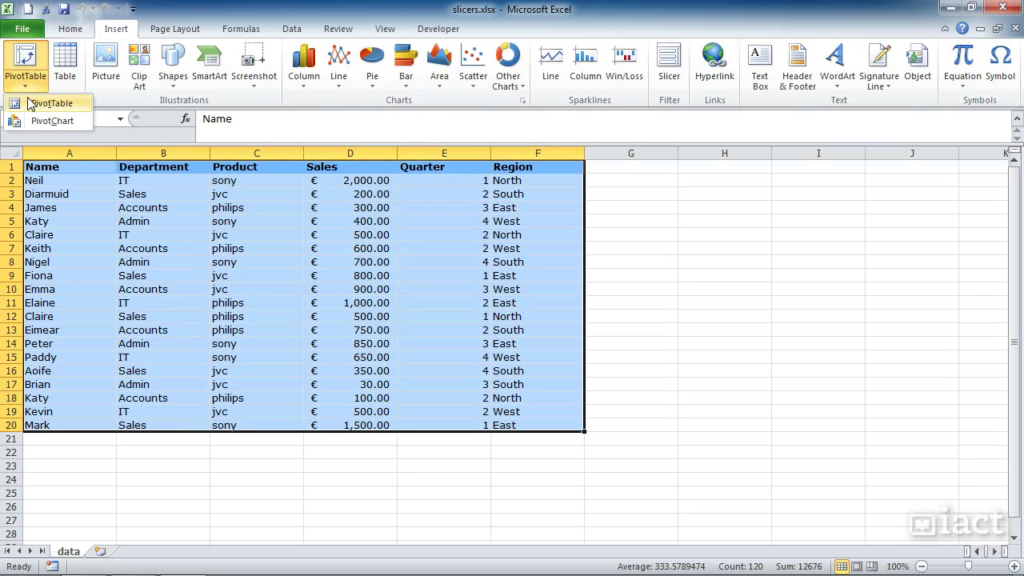
left_click(34, 104)
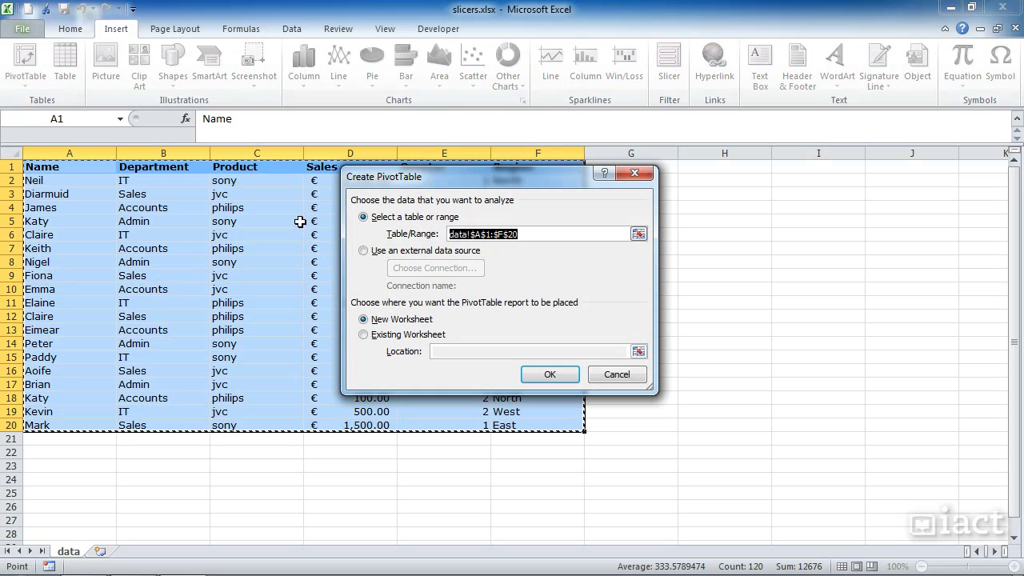
left_click(538, 375)
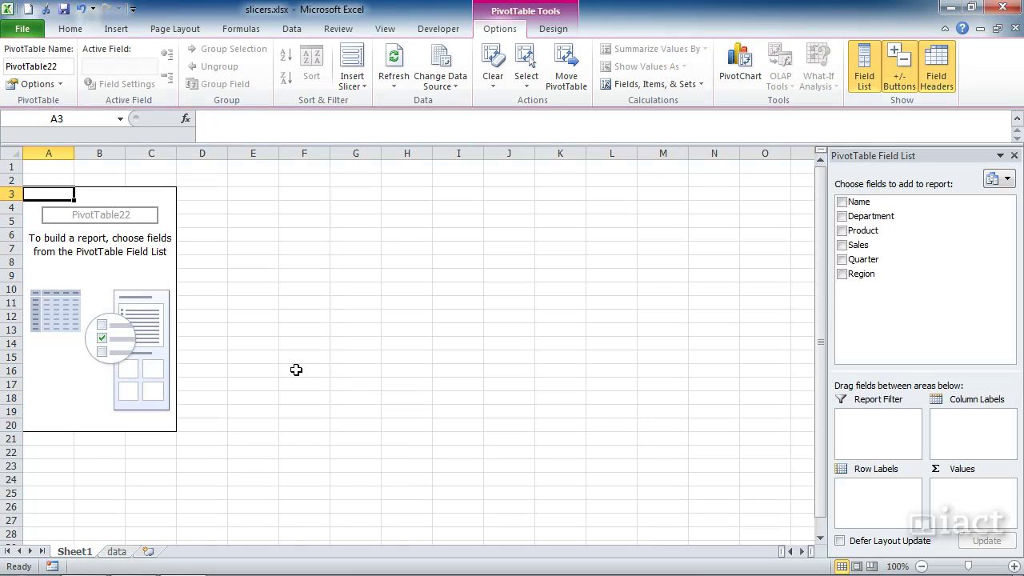
left_click(843, 202)
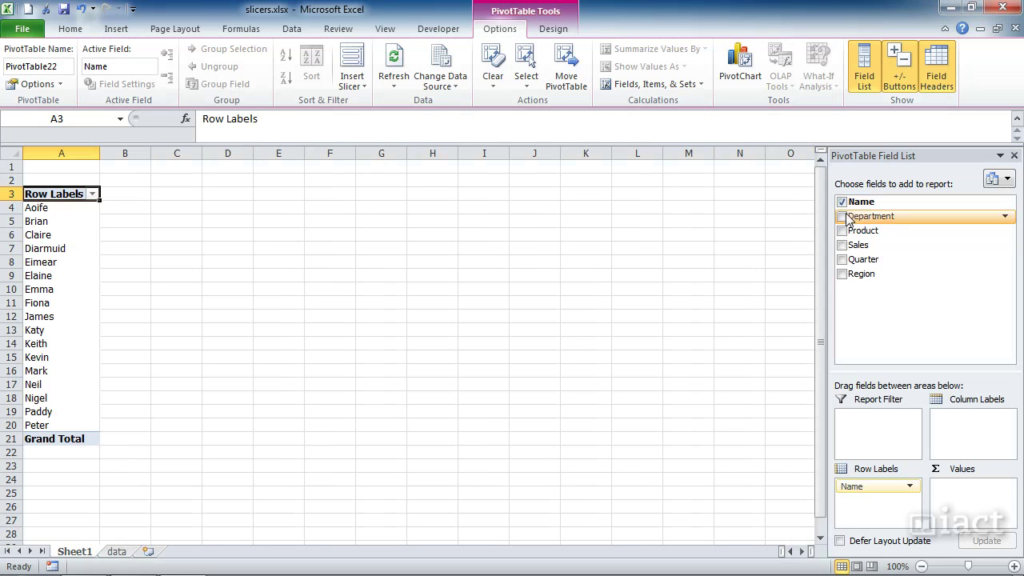
left_click(842, 245)
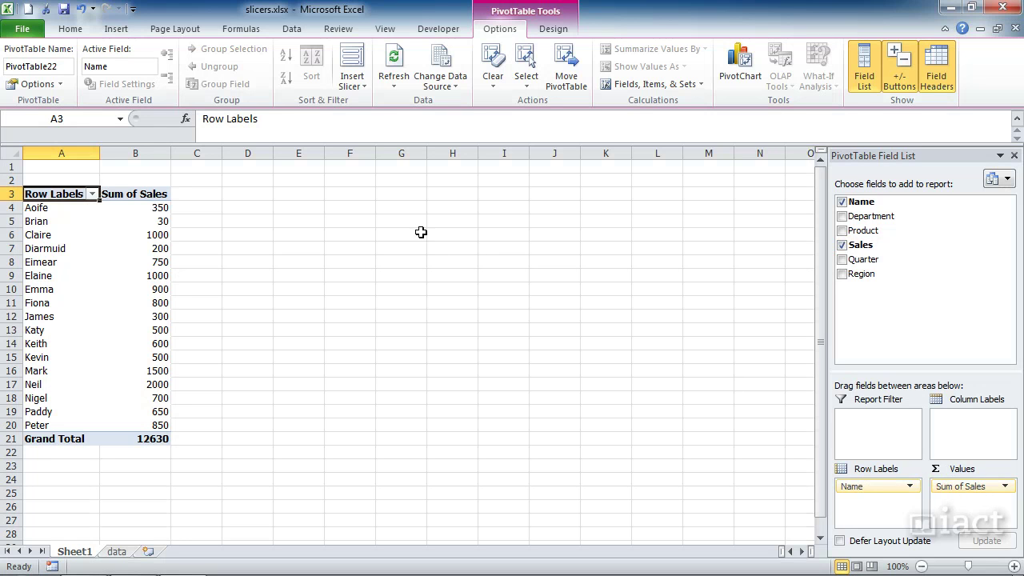
Insert slicers for the Department, Product and Region fields of the PivotTable
left_click(361, 93)
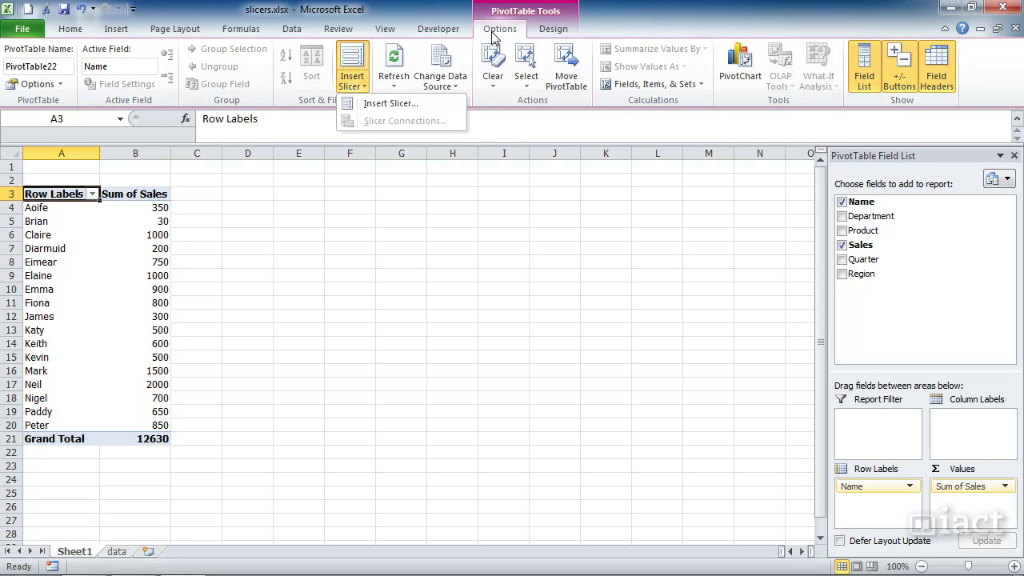
left_click(375, 104)
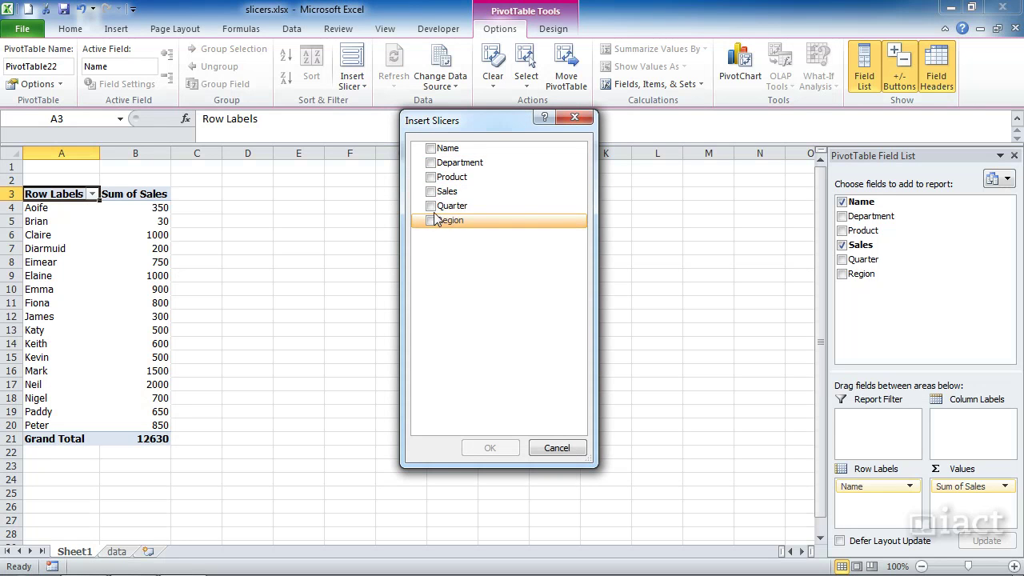
left_click(431, 163)
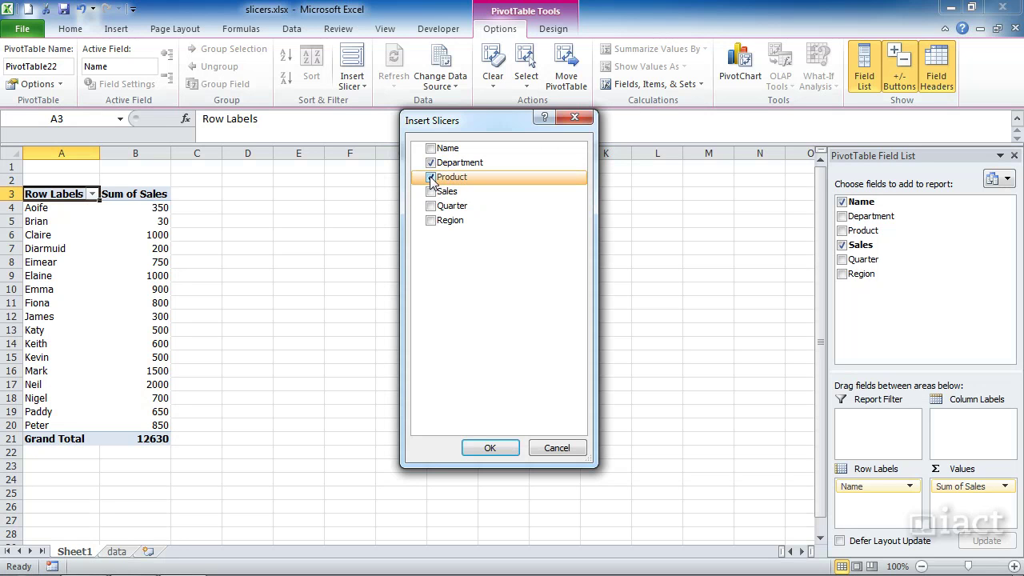
left_click(431, 221)
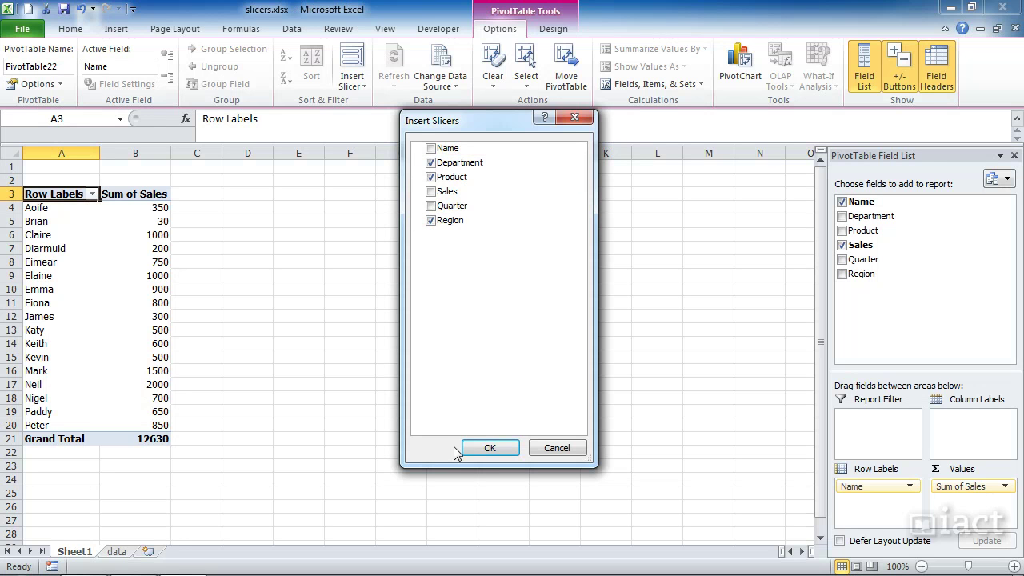
left_click(484, 449)
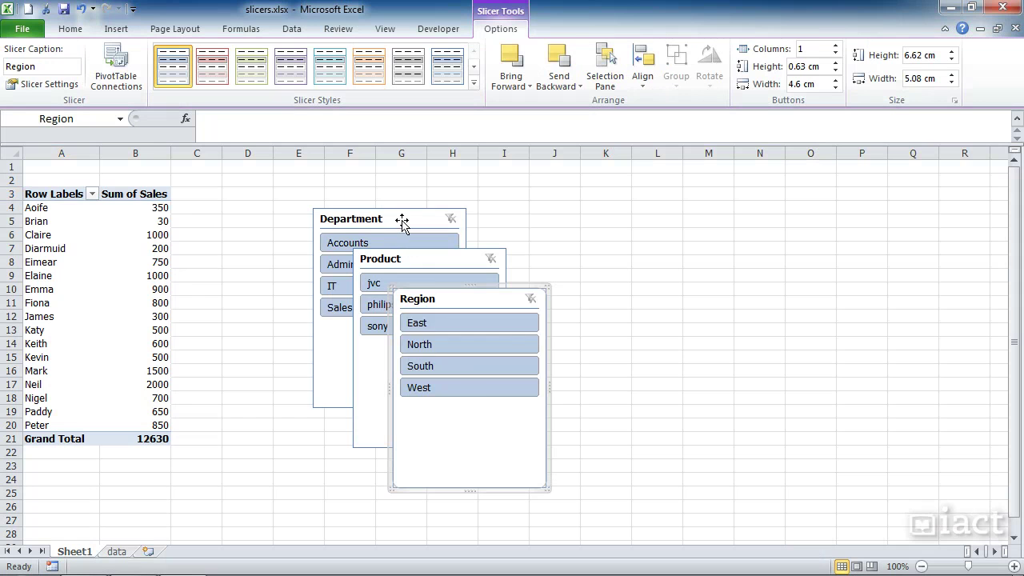
Arrange the Department, Product and Region slicers side by side in a row next to the PivotTable
left_click(401, 219)
left_click_drag(401, 219, 319, 194)
left_click_drag(423, 259, 477, 188)
left_click_drag(451, 297, 649, 186)
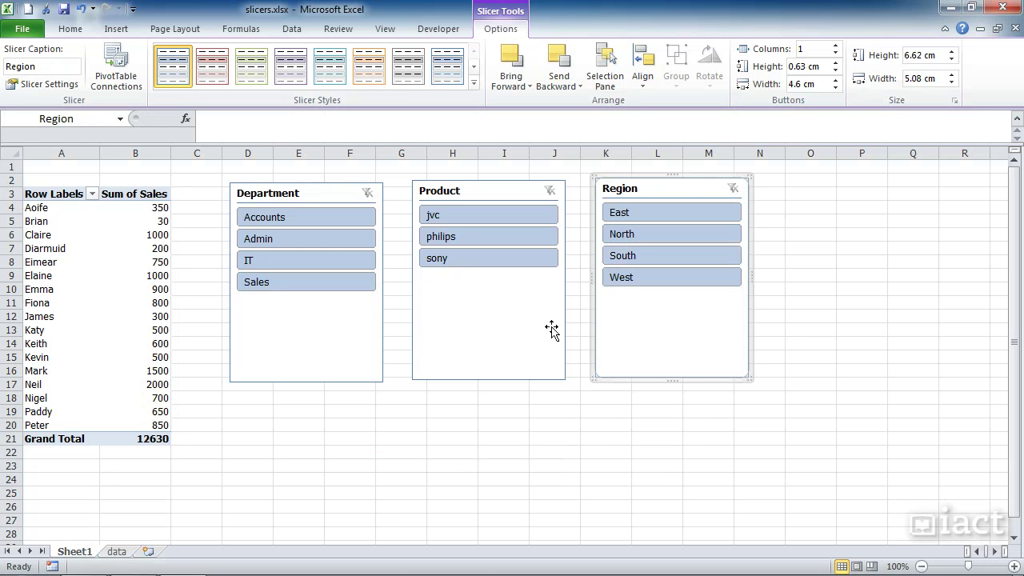
left_click_drag(309, 200, 320, 194)
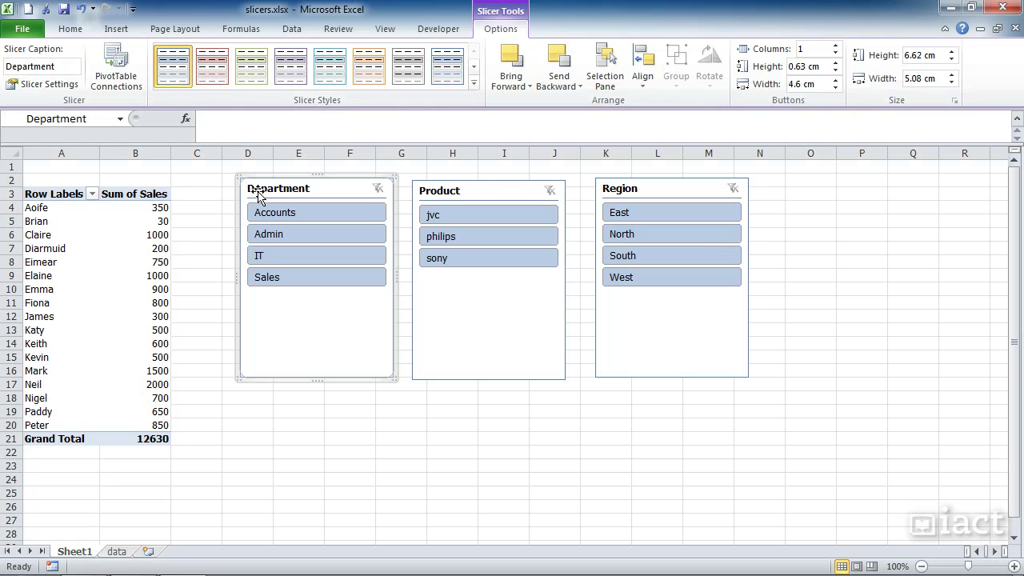
Apply a red style to the Department slicer, a green one to Product and an orange one to Region
left_click(213, 70)
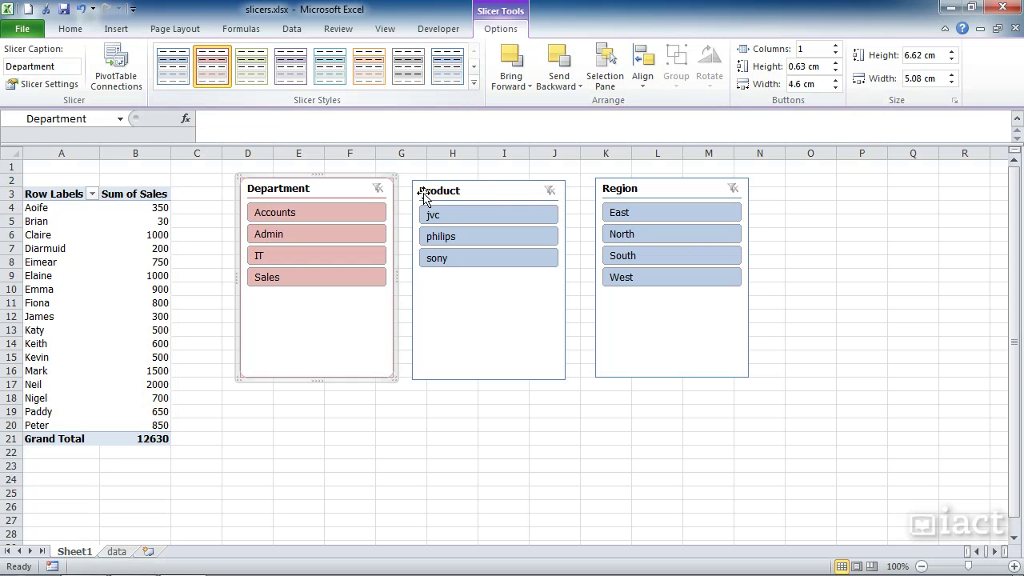
left_click(458, 193)
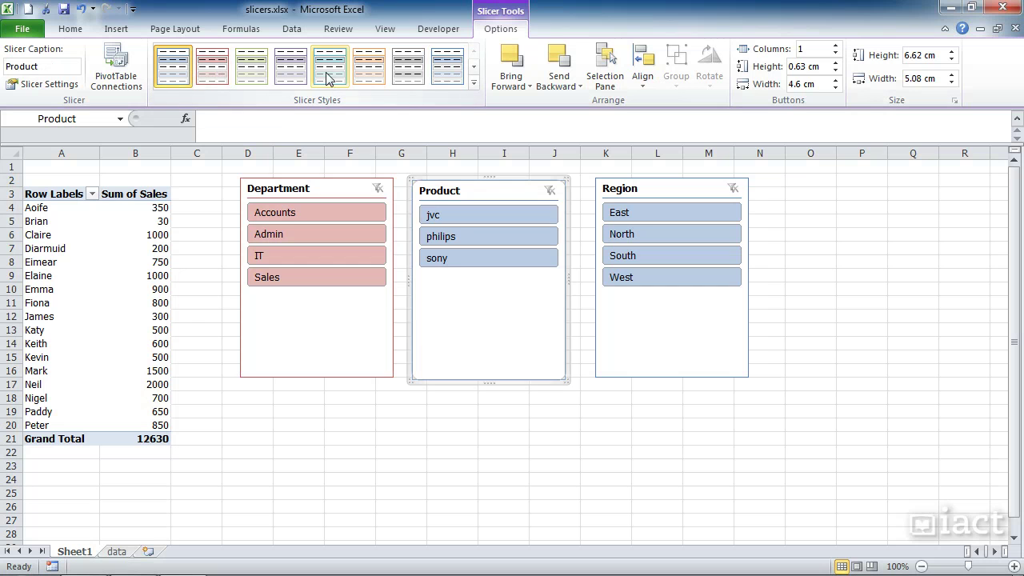
left_click(260, 75)
left_click(627, 196)
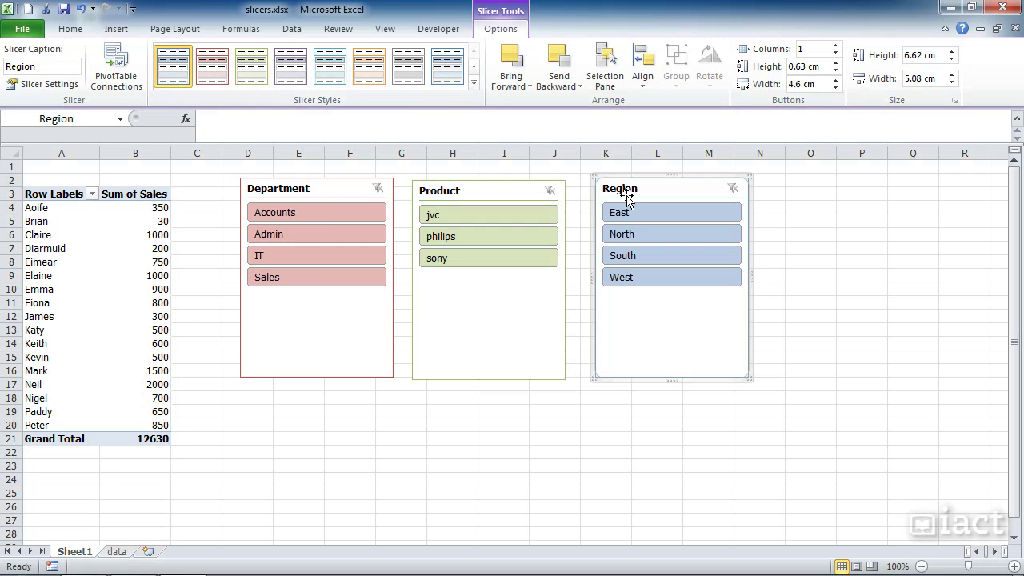
left_click(369, 66)
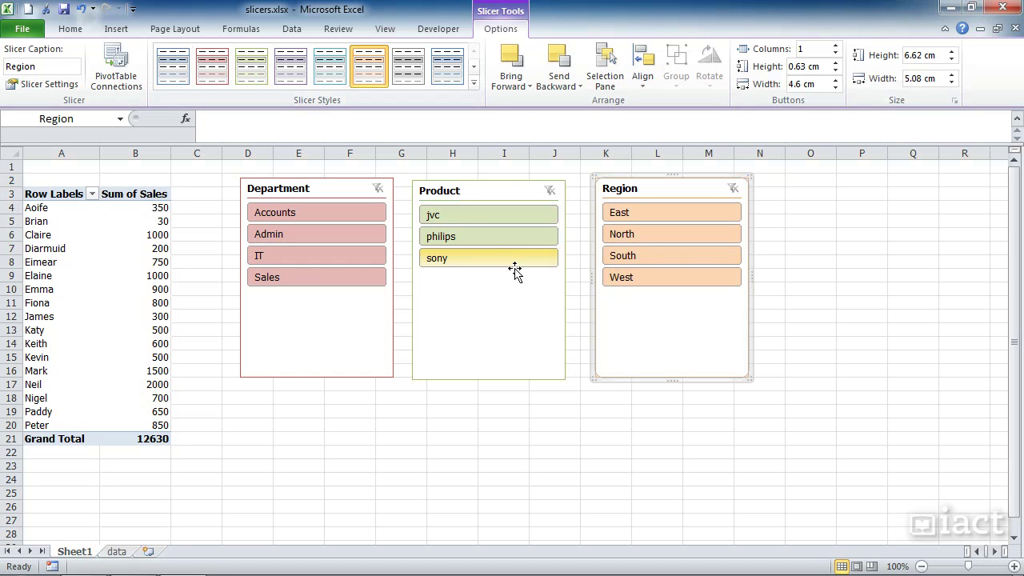
left_click(524, 436)
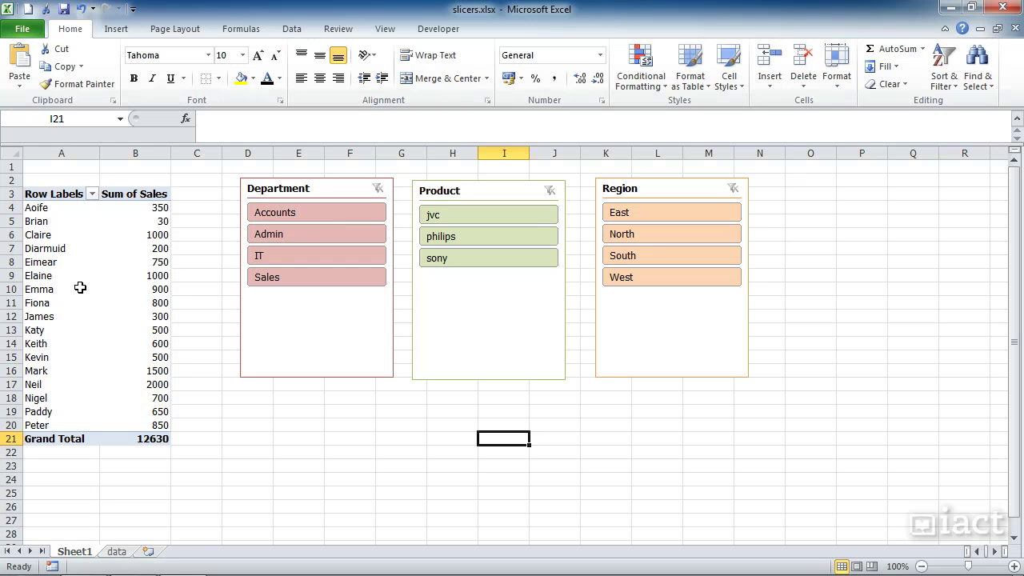
Filter the PivotTable by the departments Accounts, Admin, IT and Sales one at a time, and clear the Department filter
left_click(264, 221)
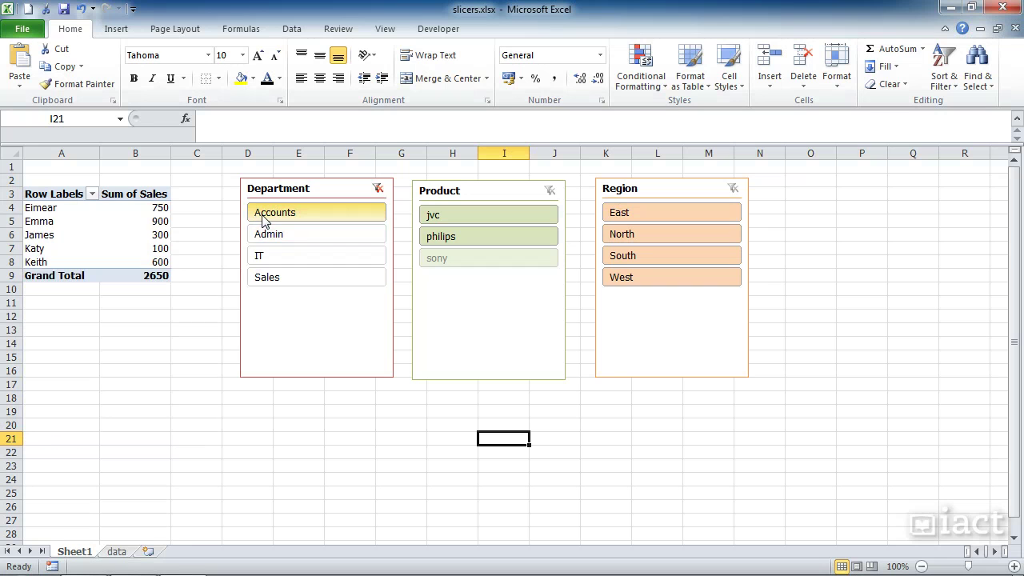
left_click(377, 189)
left_click(278, 242)
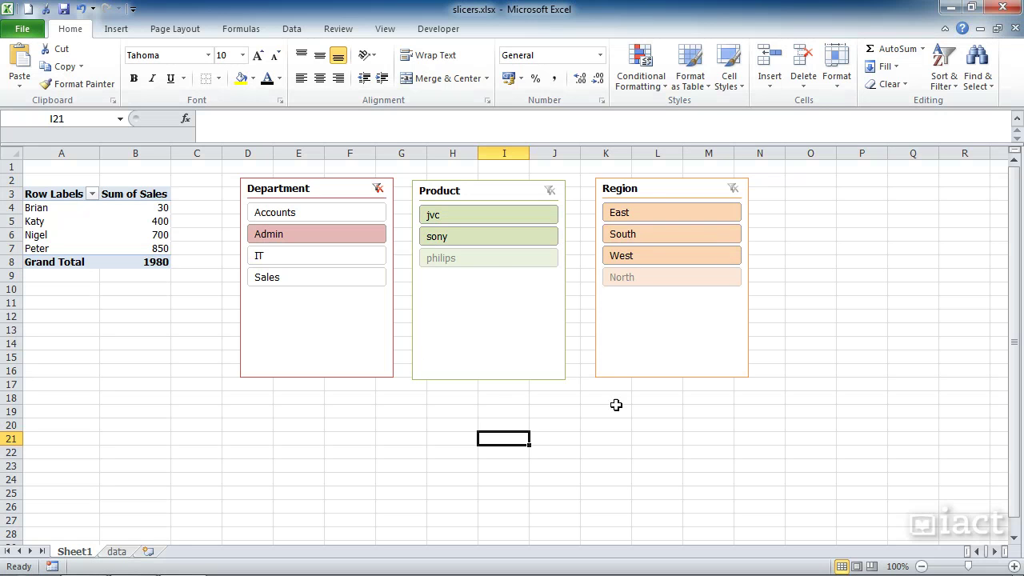
left_click(276, 257)
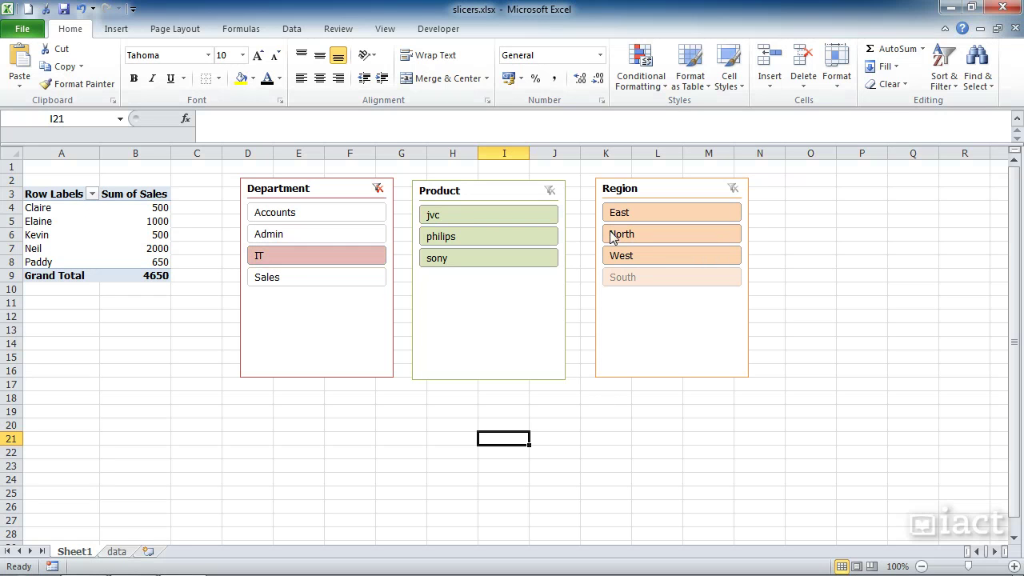
left_click(295, 282)
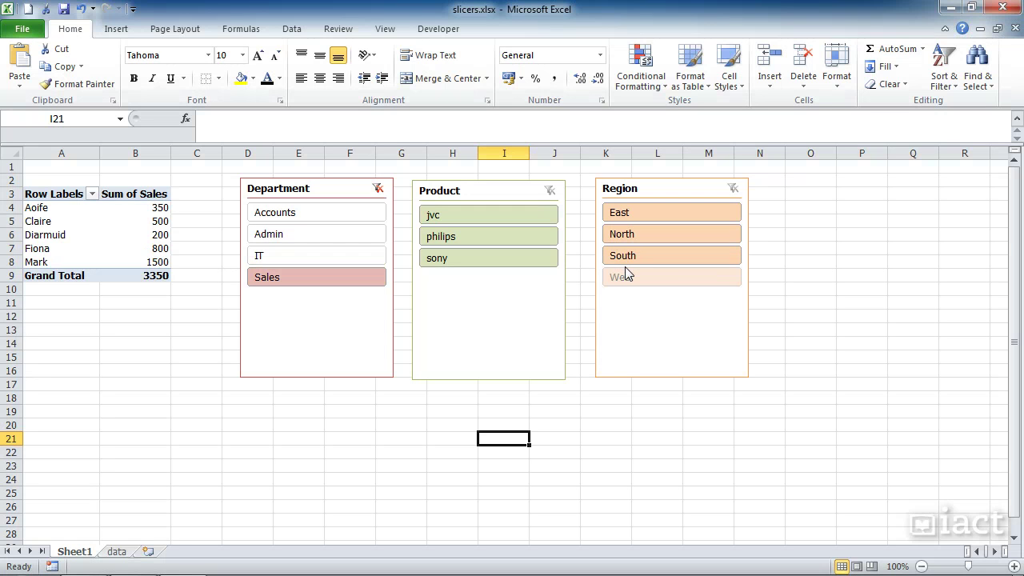
left_click(377, 191)
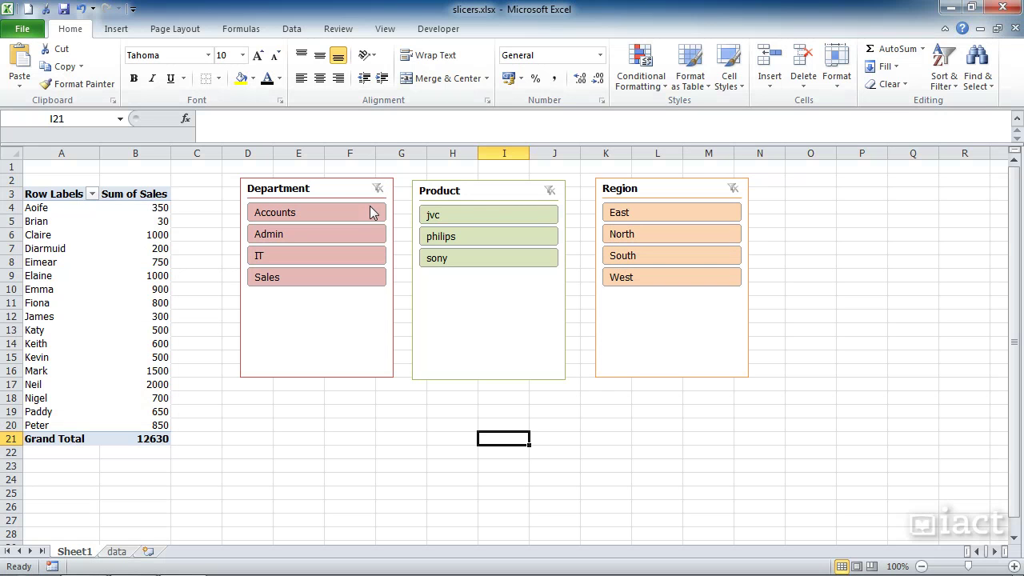
Filter the PivotTable by the regions East, North and South one at a time
left_click(626, 217)
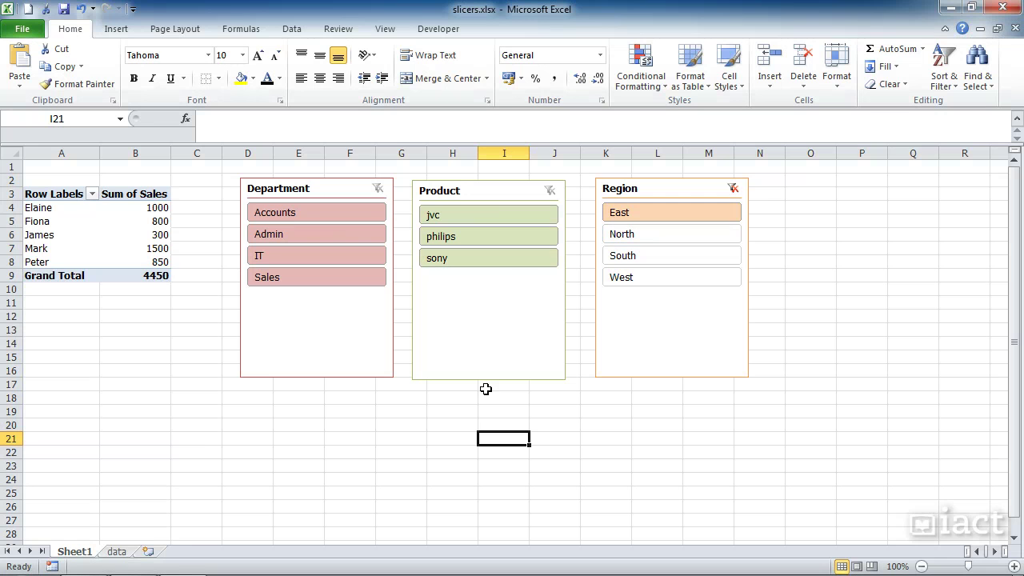
left_click(639, 235)
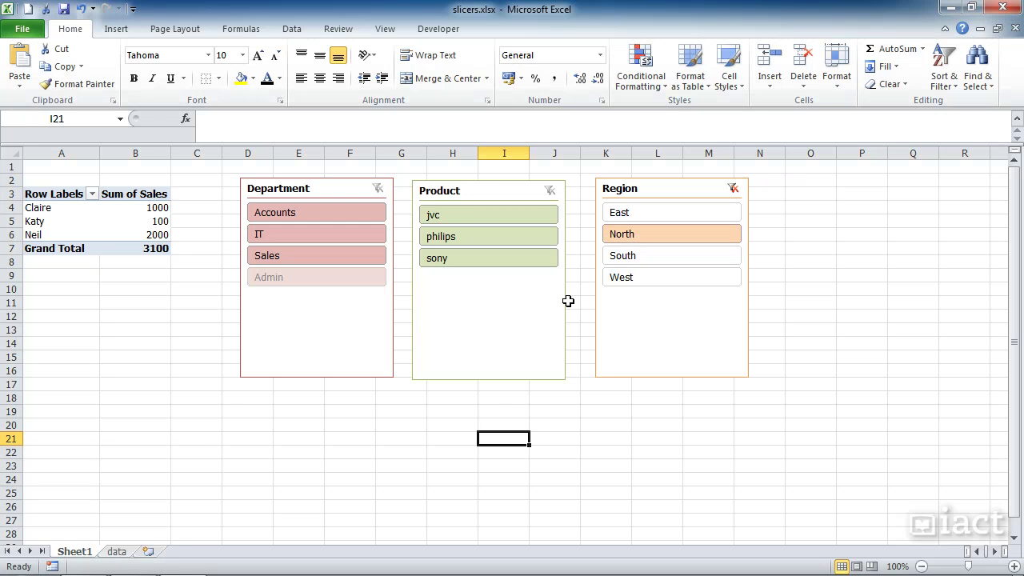
left_click(631, 257)
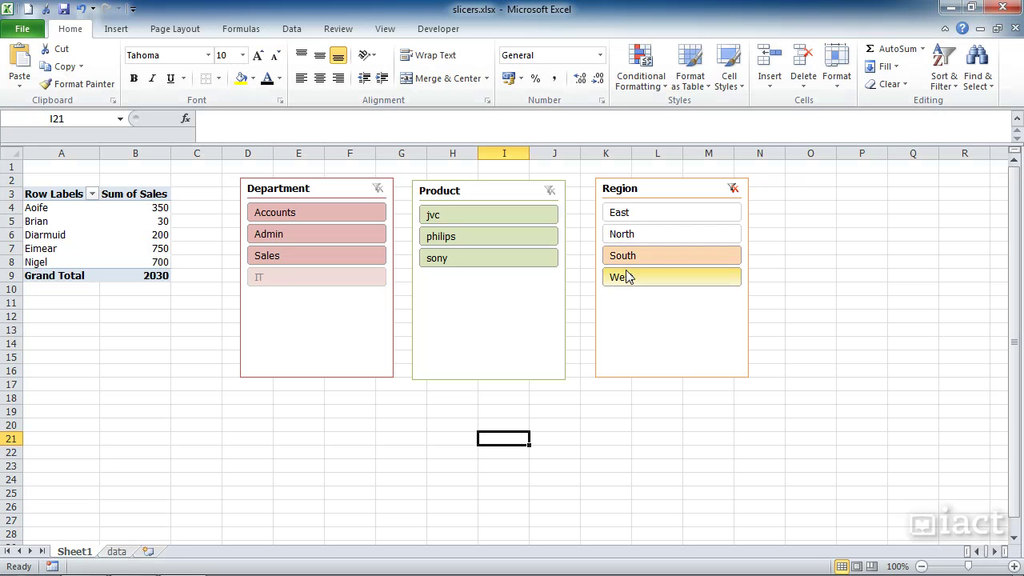
Filter the PivotTable by the East and South regions together, and clear the Region filter
left_click(623, 216)
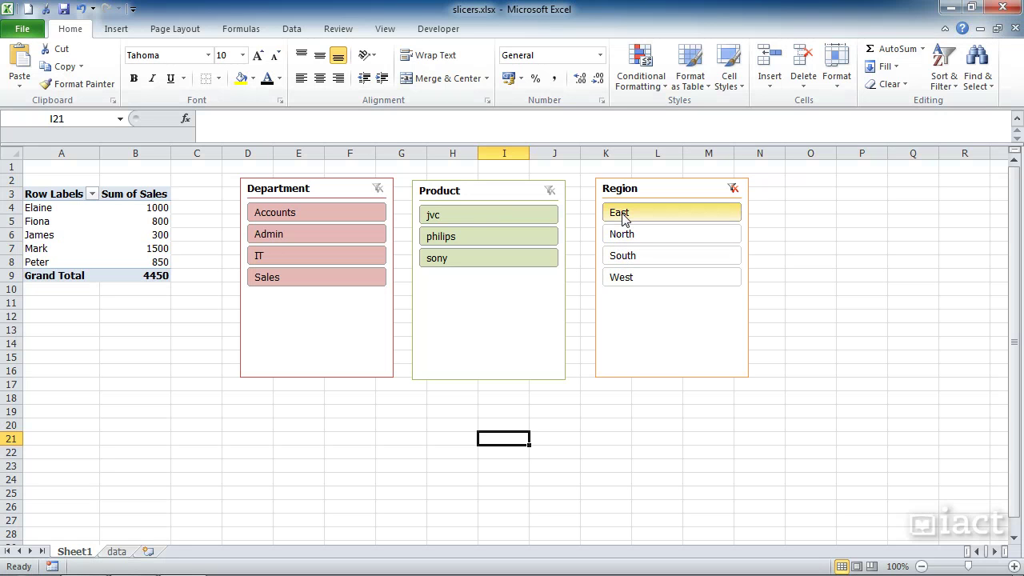
left_click(622, 256, "ctrl")
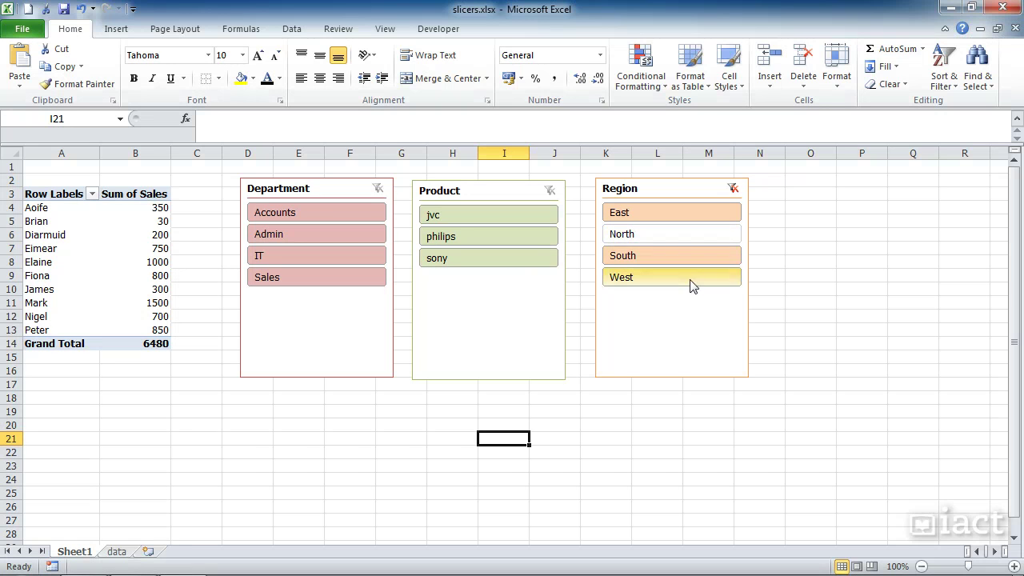
left_click(733, 189)
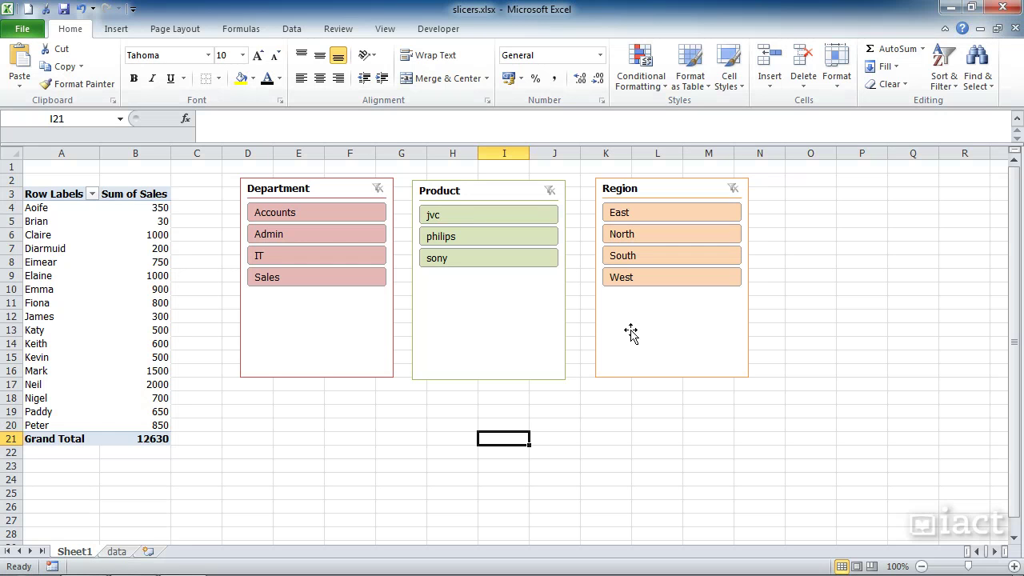
Display the PivotTable's options with the slicer insertion command, and the Department slicer's own formatting options
left_click(49, 264)
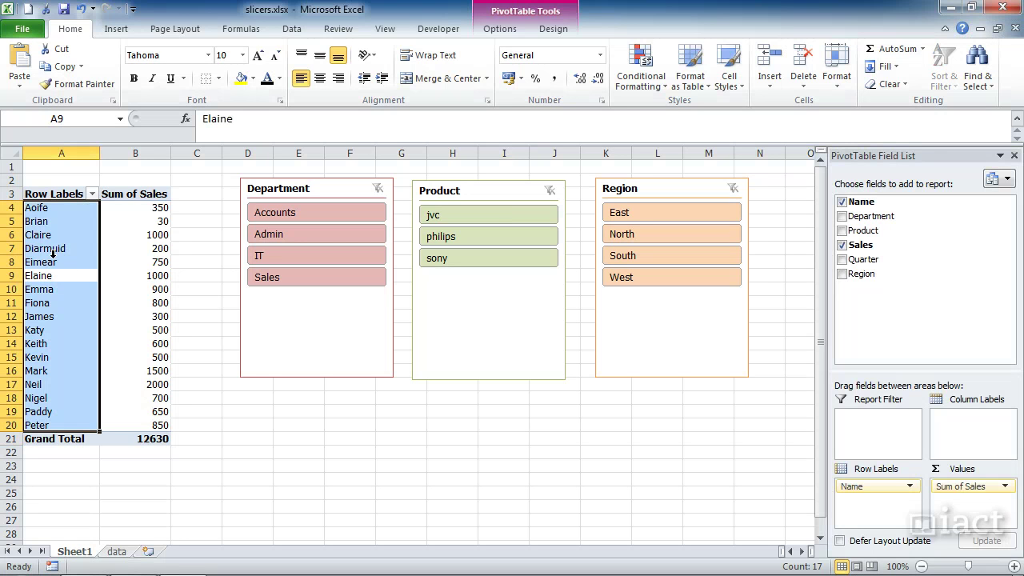
left_click(53, 256)
left_click(503, 29)
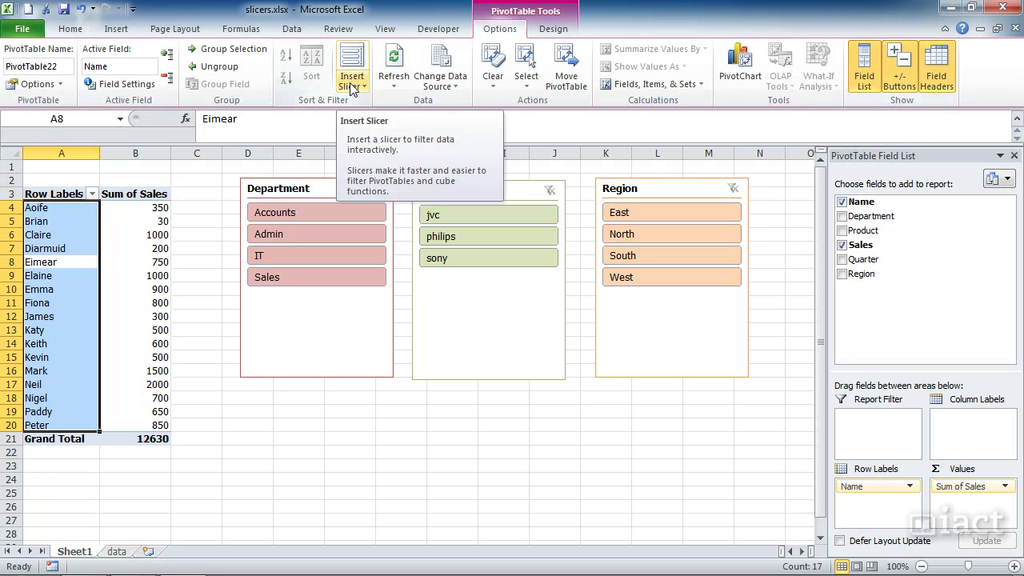
left_click(334, 196)
left_click(501, 29)
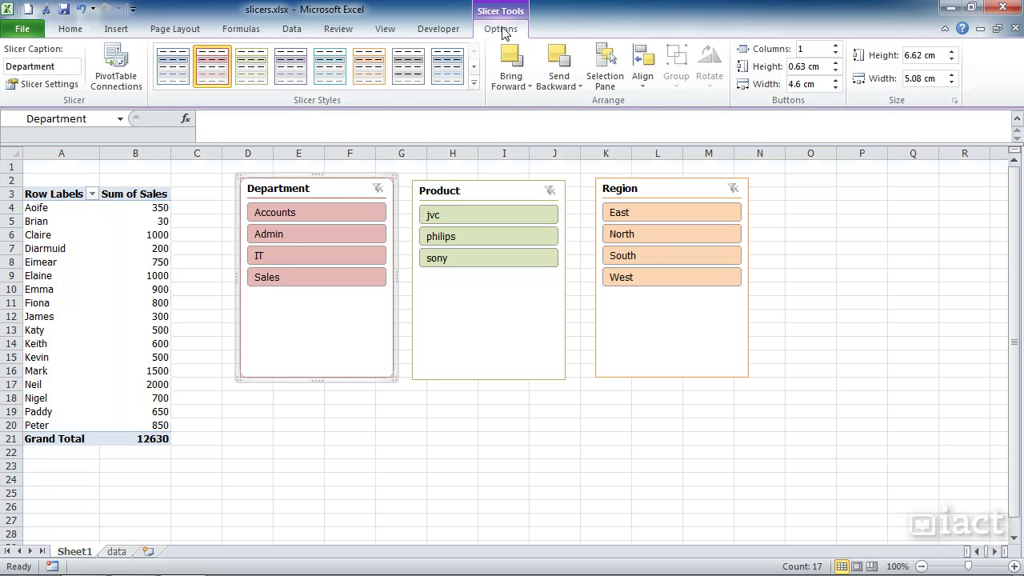